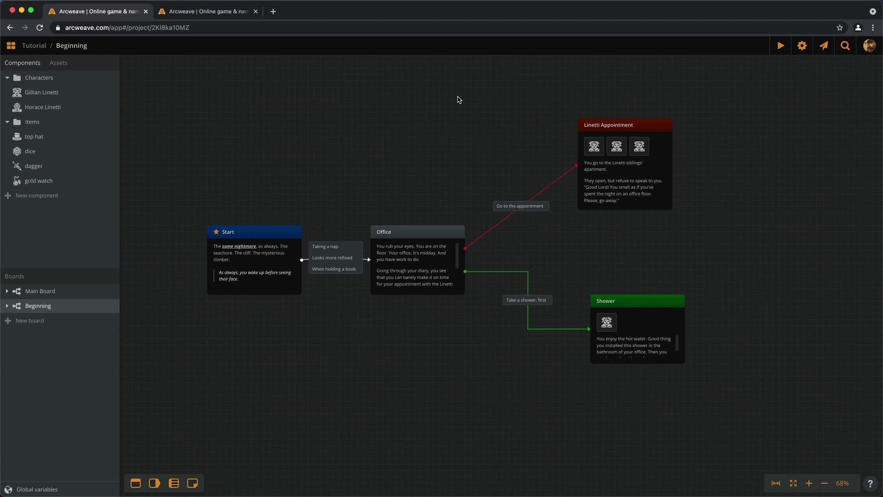
Search the story for 'you' and browse the Start, Linetti Appointment, Shower and Office matches.
left_click(845, 47)
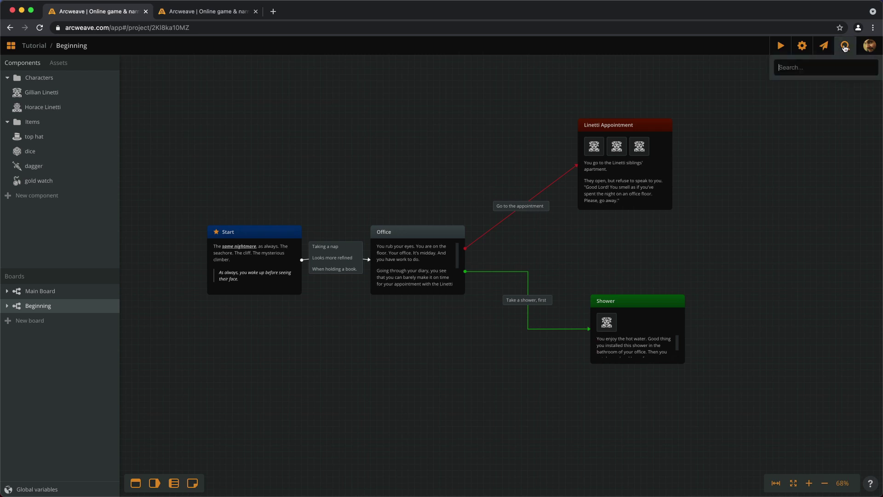
type("you")
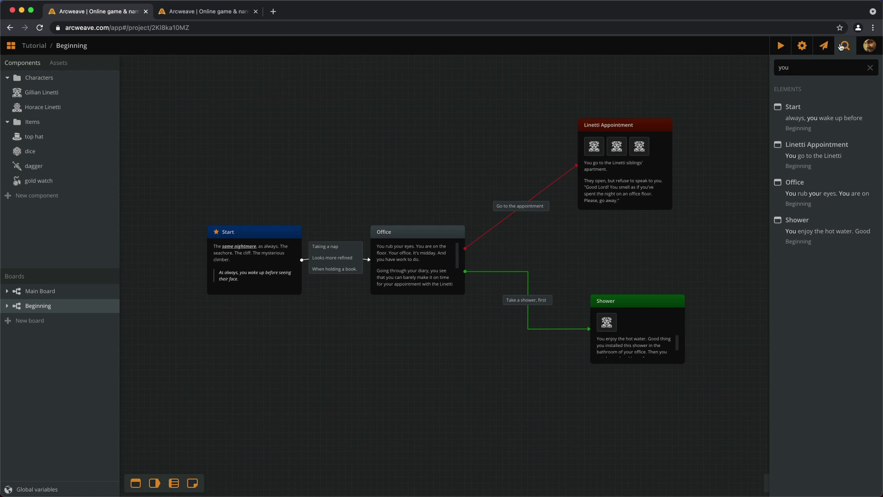
left_click(810, 119)
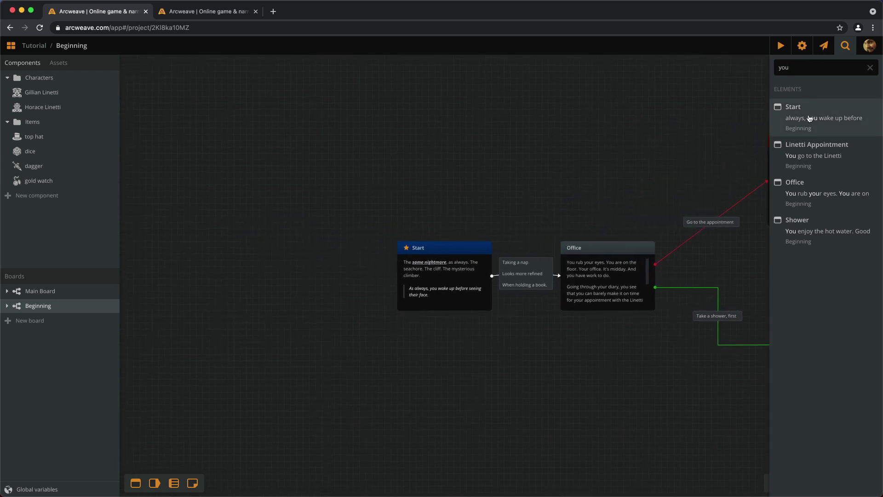
left_click(800, 147)
scroll(406, 309, "up", 3)
scroll(407, 309, "up", 2)
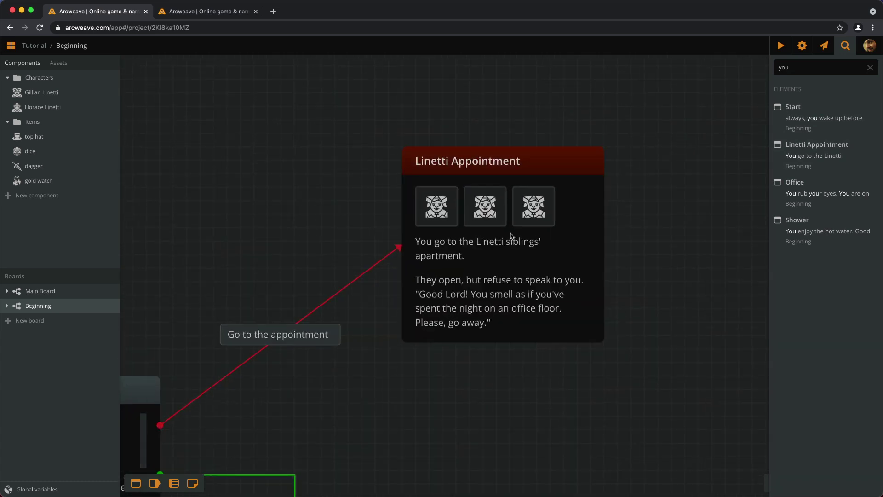
left_click(800, 230)
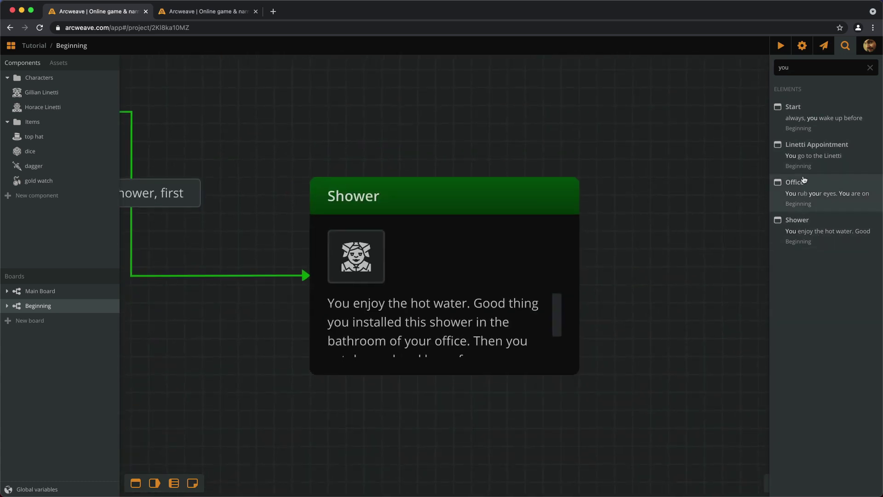
left_click(805, 184)
left_click(801, 156)
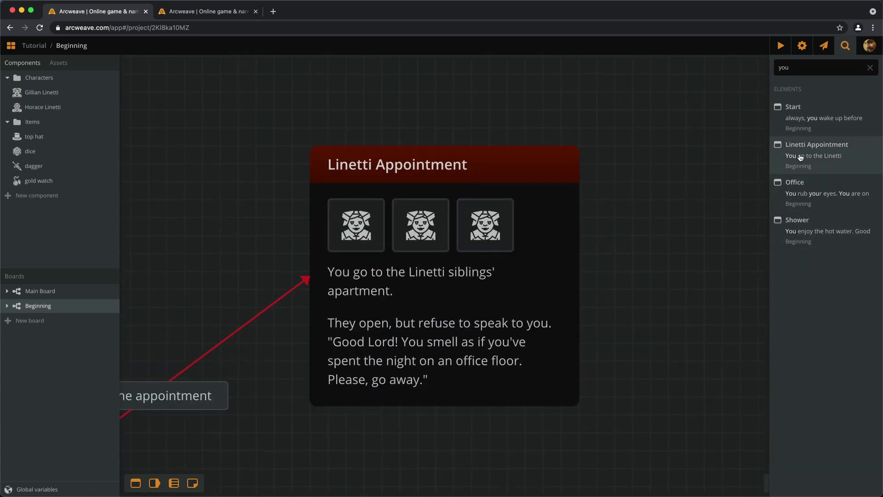
scroll(656, 152, "down", 3)
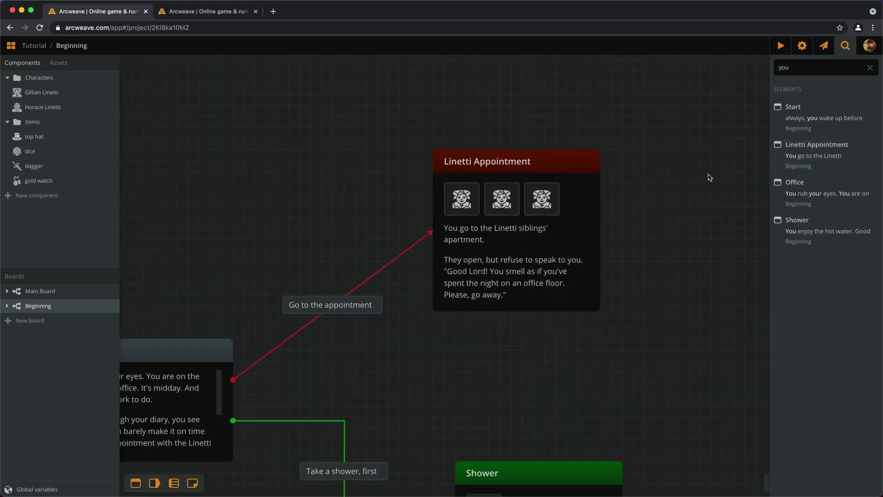
Clear the search and zoom the canvas in on the Linetti Appointment element.
left_click(874, 67)
left_click(871, 68)
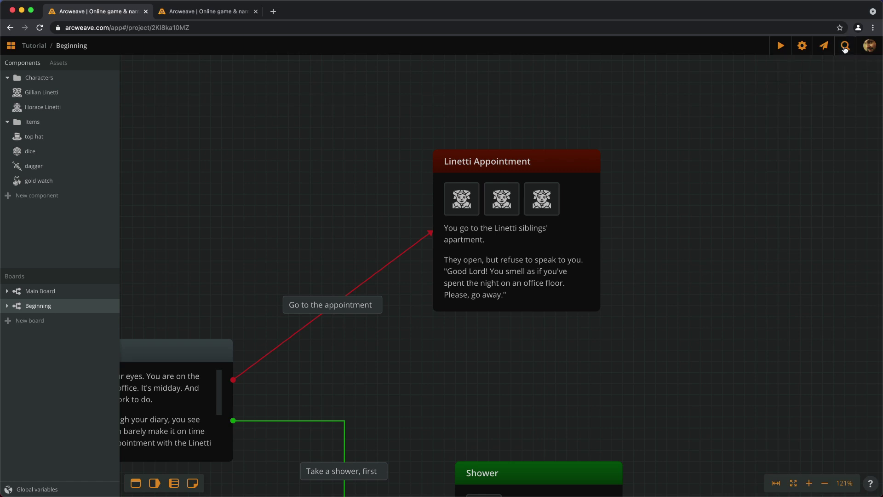
scroll(722, 138, "down", 4)
scroll(777, 186, "up", 3)
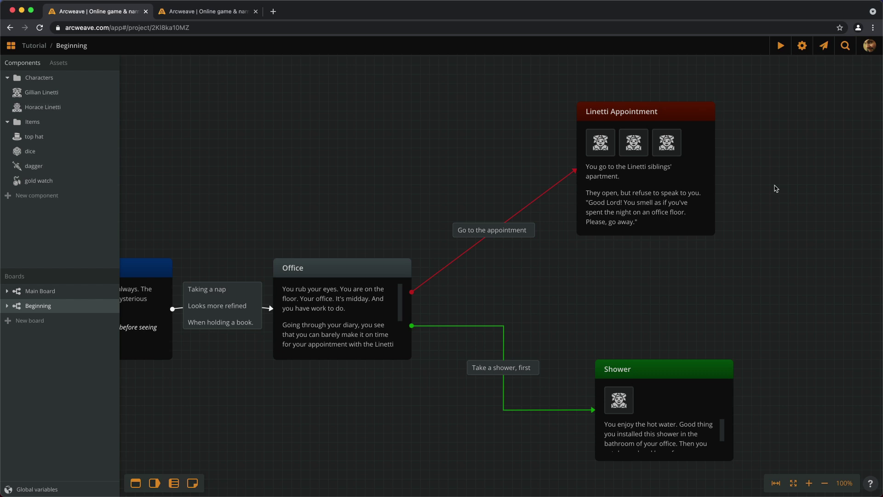
scroll(754, 184, "up", 5)
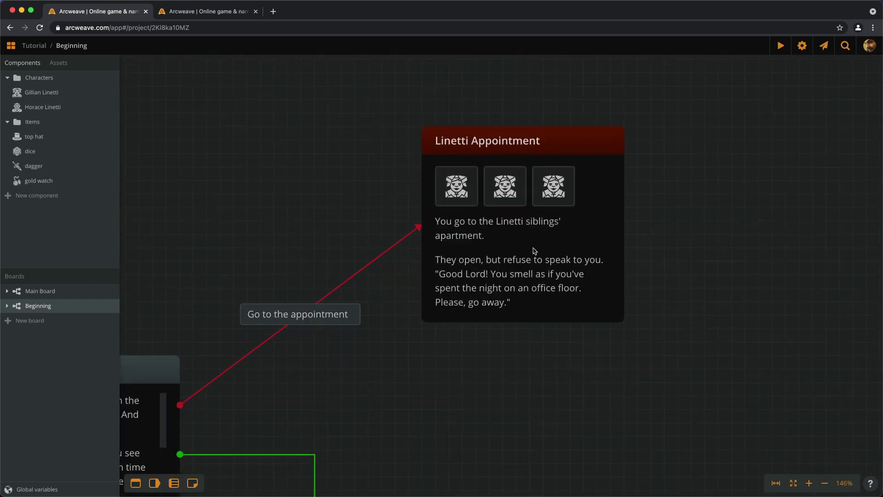
scroll(532, 251, "up", 1)
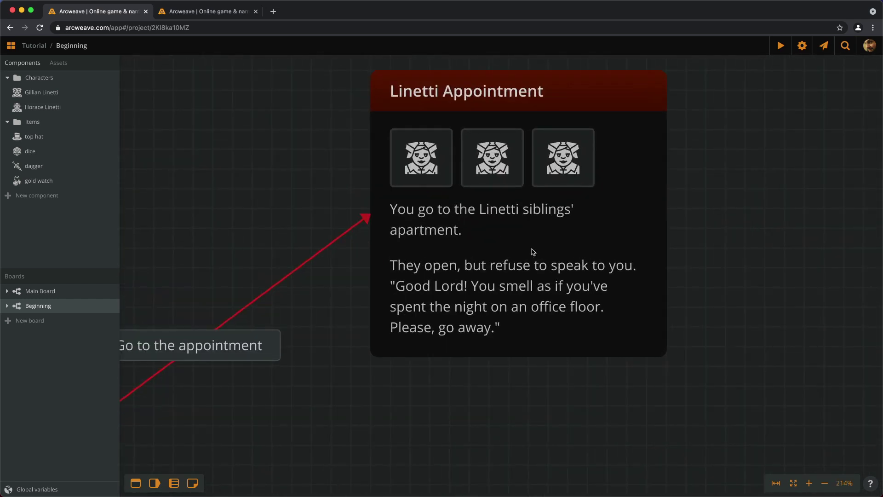
left_click(490, 278)
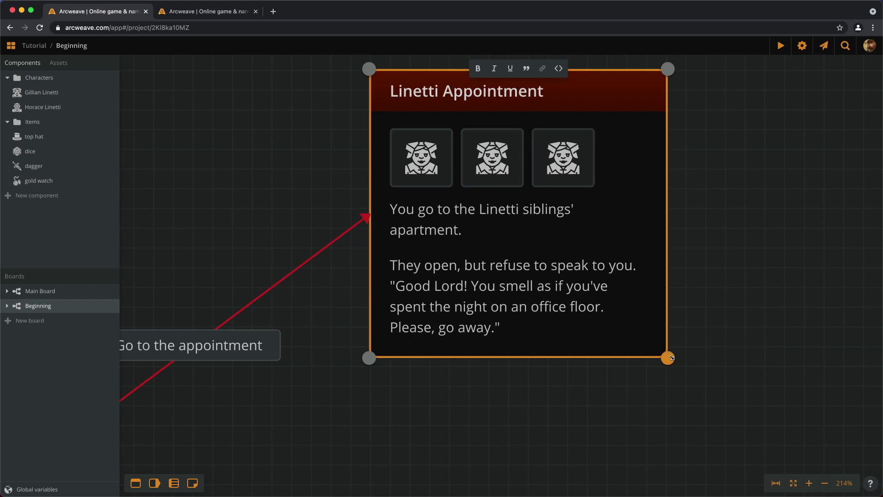
left_click_drag(675, 358, 674, 450)
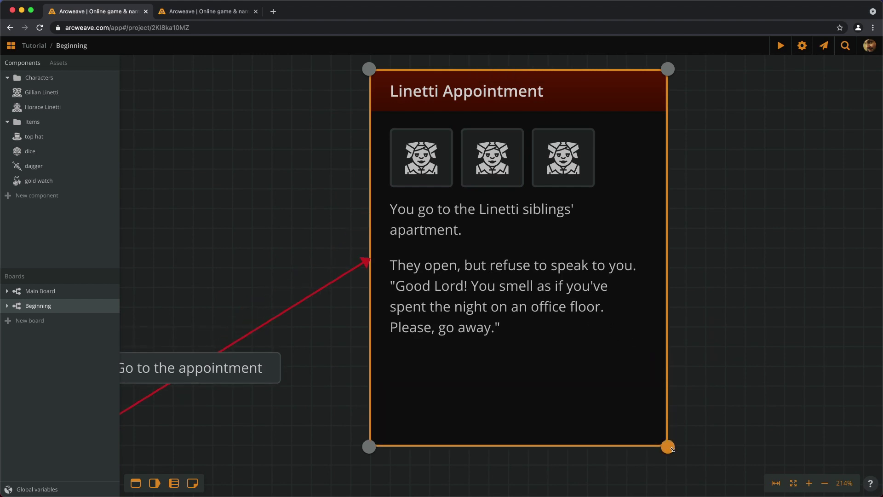
left_click(400, 271)
double_click(404, 266)
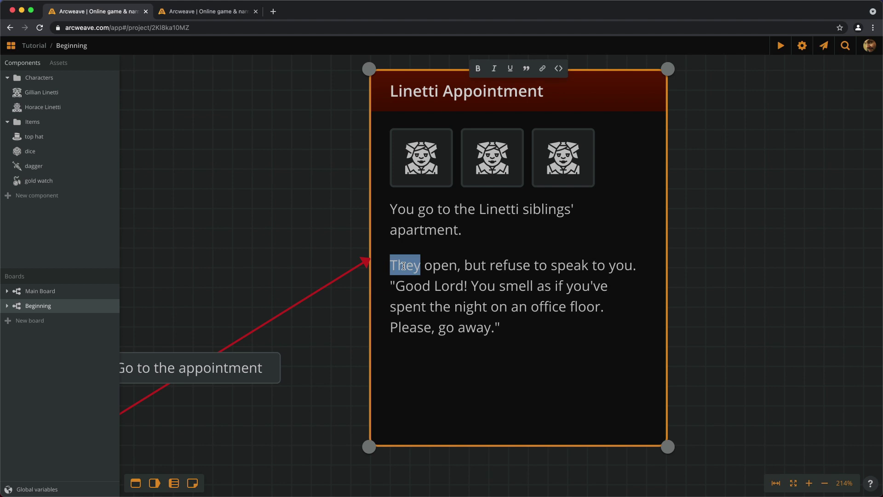
type("@Ho")
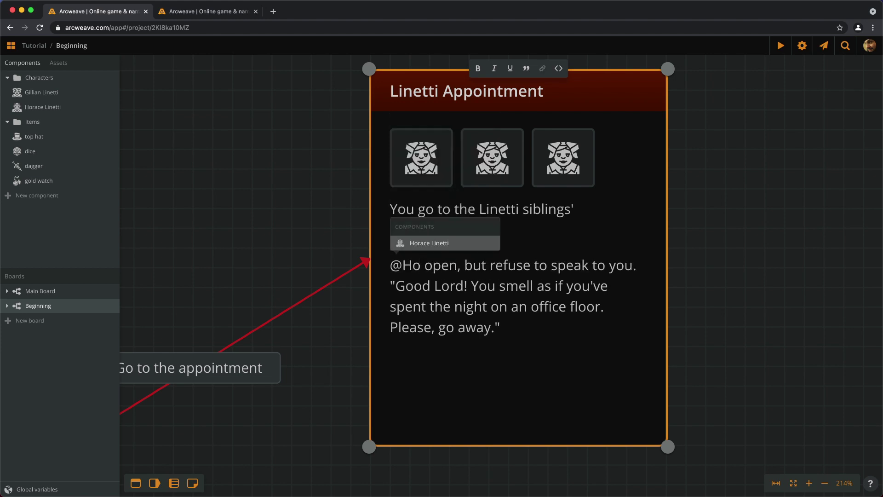
key("Return")
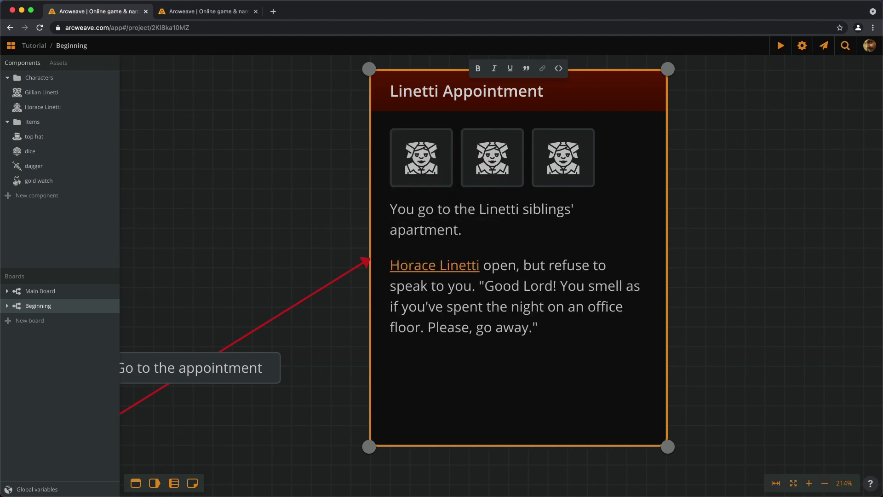
Change 'open' and 'refuse' to 'opens' and 'refuses' and finish editing.
key("alt+Right")
type("s")
key("Right")
key("alt+Right")
key("alt+Right")
type("s")
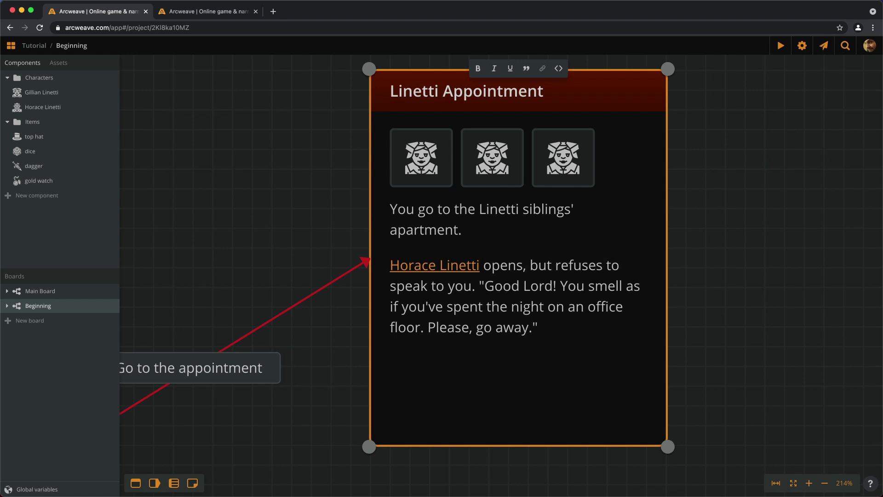
key("Escape")
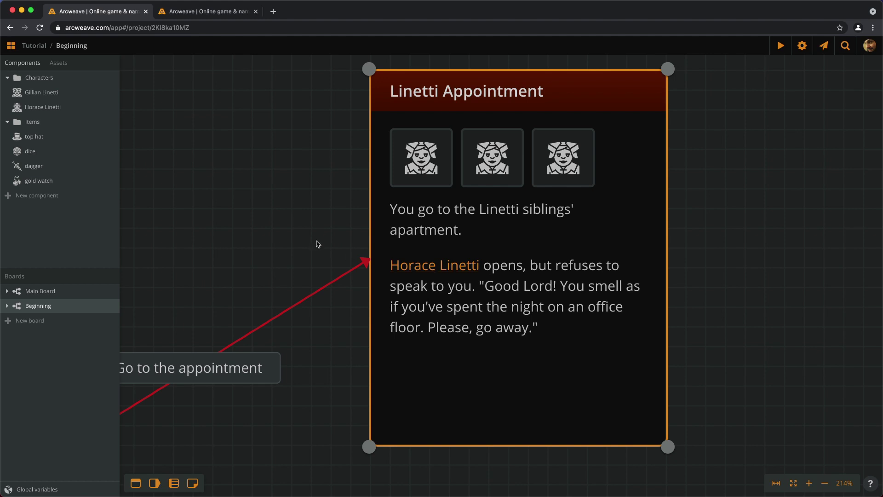
Rename the Horace Linetti component to Bob Linetti from its mention.
left_click(414, 266)
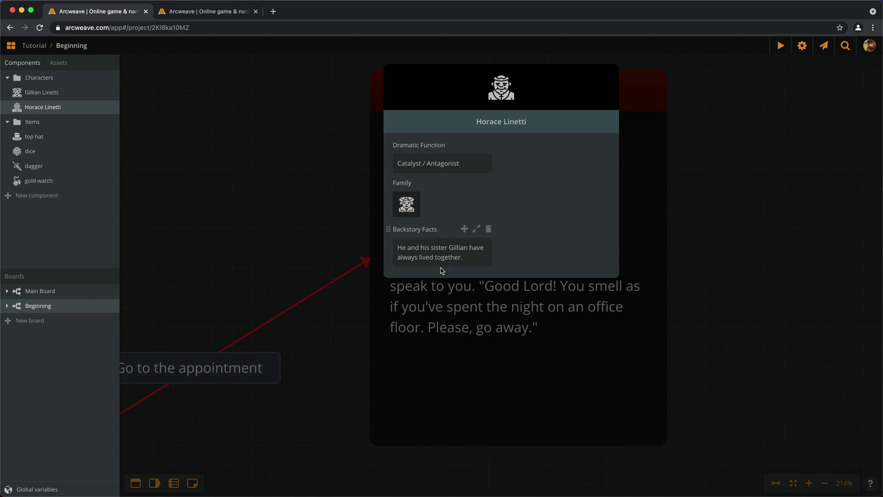
double_click(488, 122)
type("Bob")
key("Return")
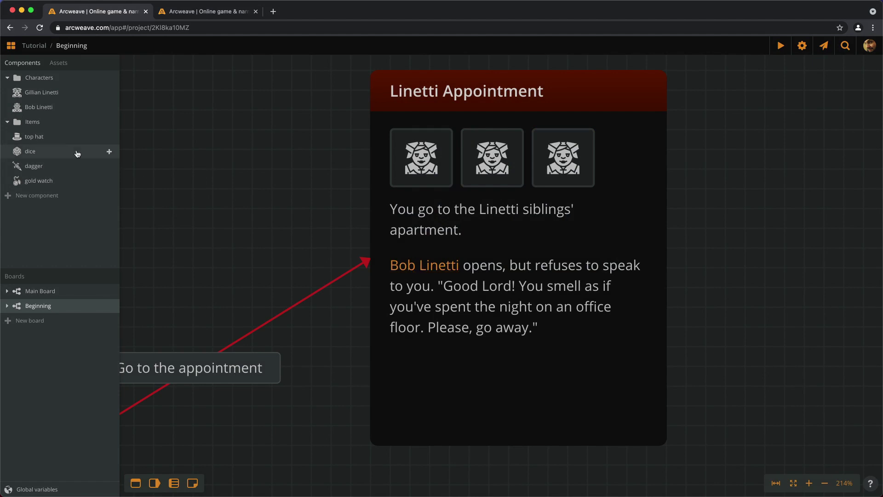
Replace 'Horace' in Gillian Linetti's backstory fact with a Bob Linetti mention.
left_click(41, 94)
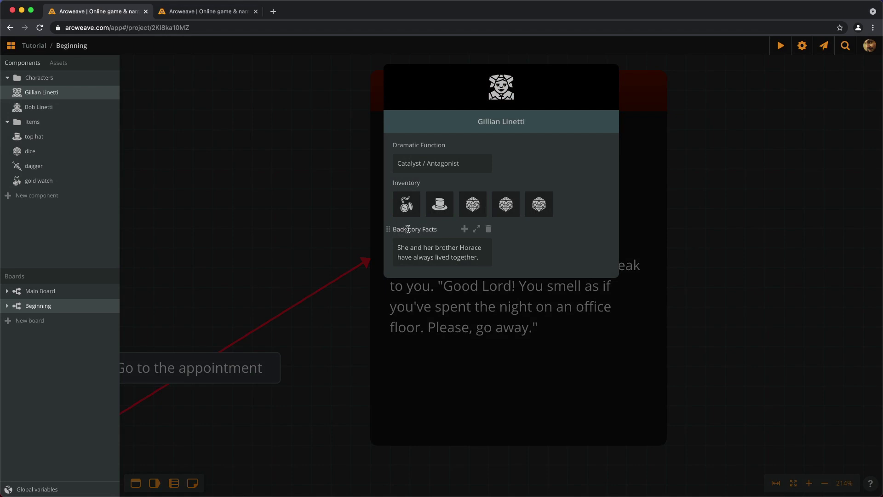
double_click(465, 248)
type("@")
key("Return")
key("Escape")
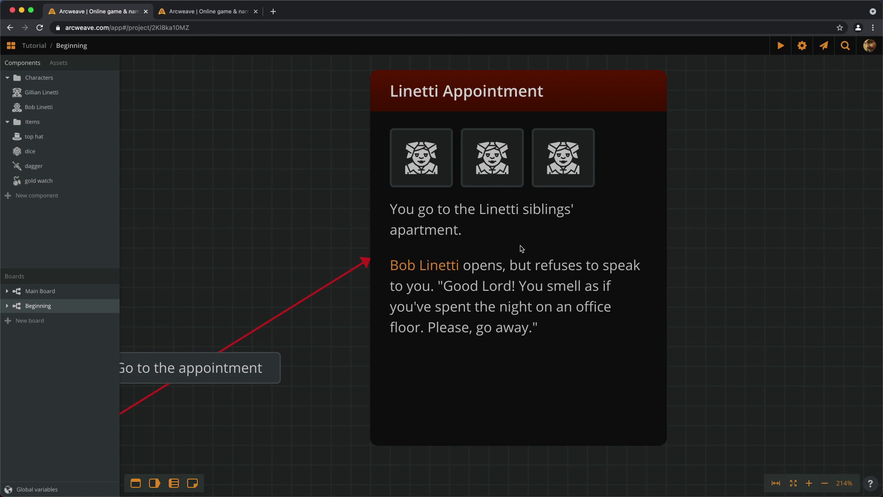
Create a new board and name it 'Apartment'.
left_click(29, 323)
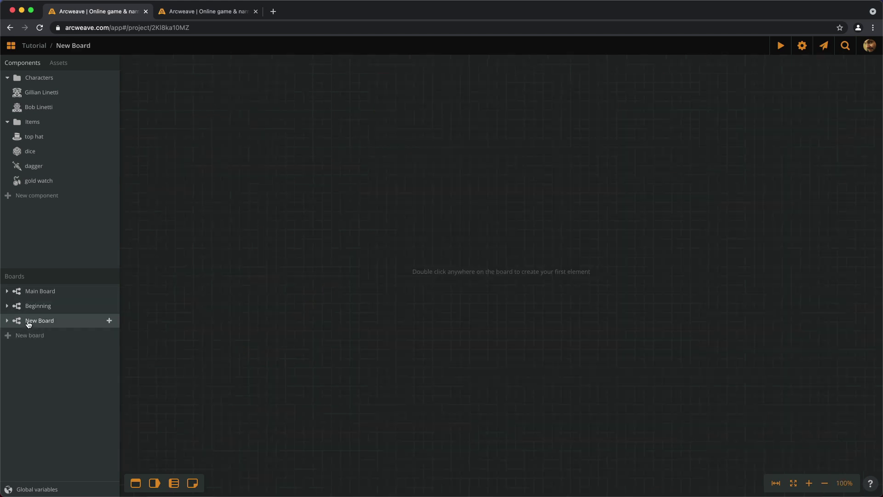
right_click(31, 323)
left_click(56, 345)
type("Apartment")
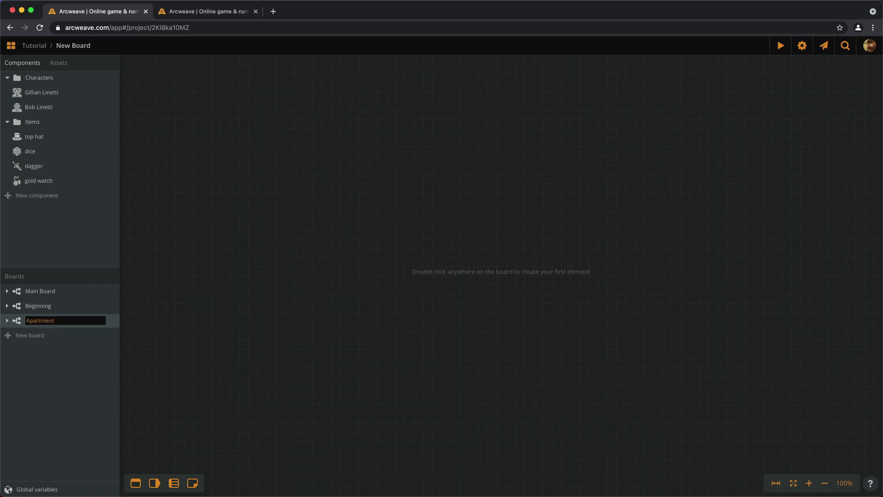
key("Return")
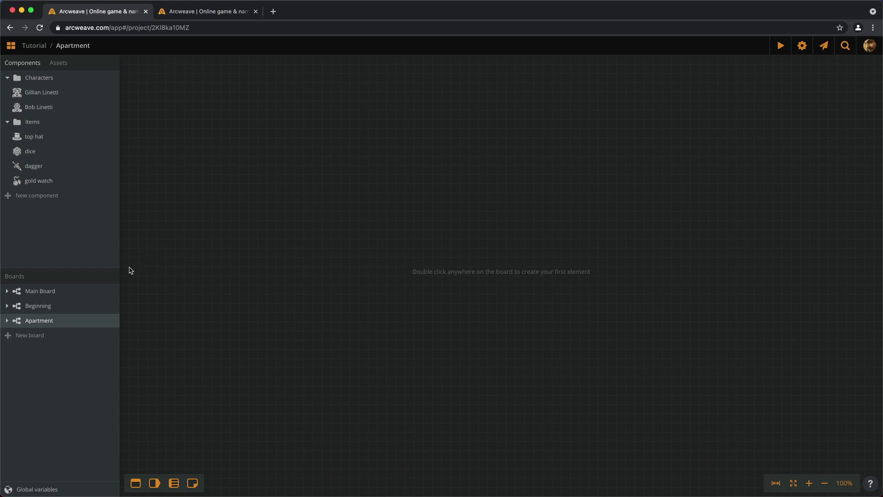
On the Beginning board, end Linetti Appointment's text with a new line mentioning the Apartment board.
left_click(40, 305)
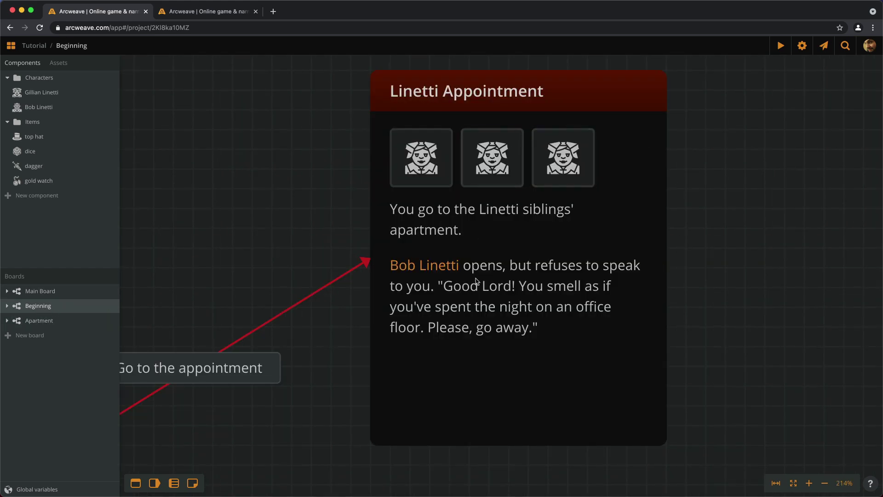
left_click(505, 364)
key("Return")
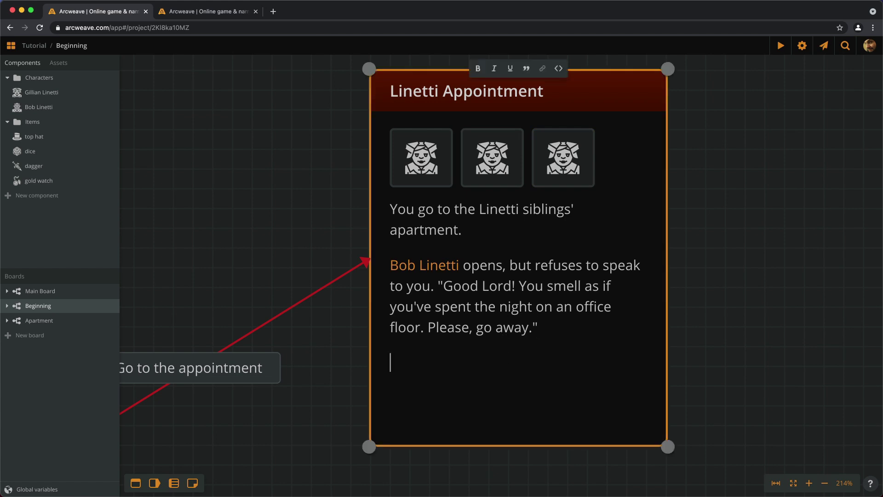
type("@")
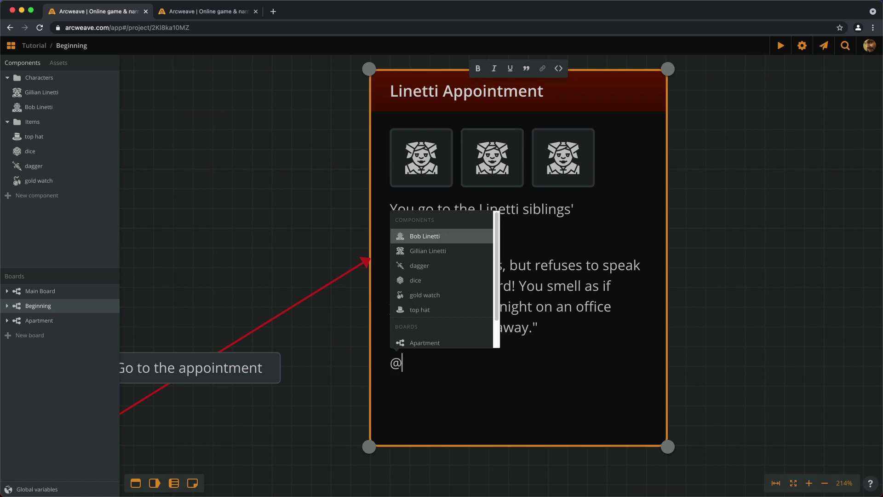
type("apa")
key("Return")
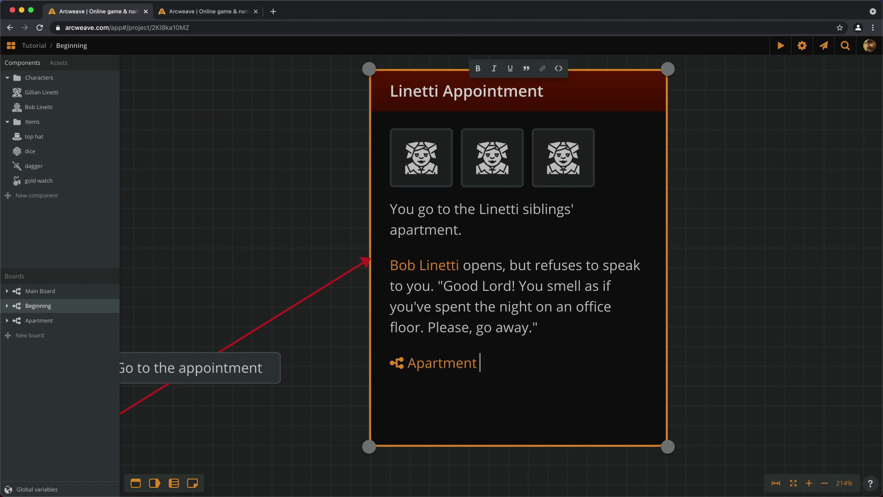
Rename the Apartment board to 'Linetti Apartment'.
right_click(42, 324)
left_click(49, 341)
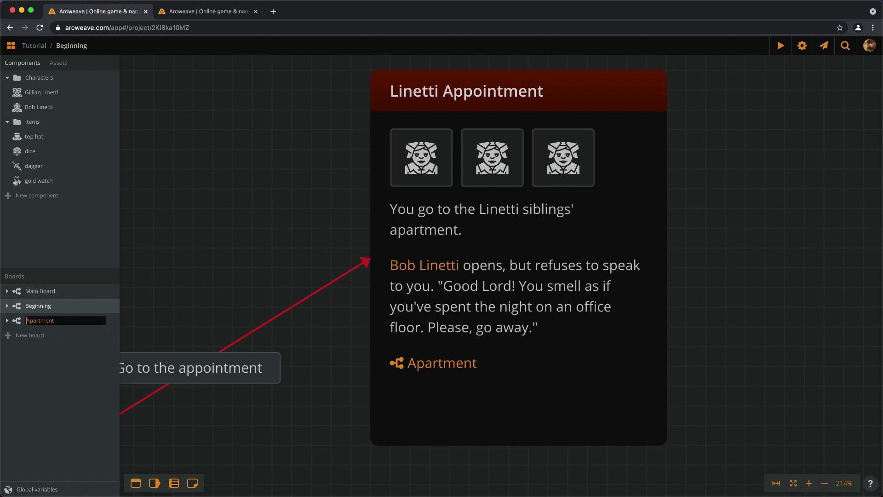
type("Linetti")
key("Return")
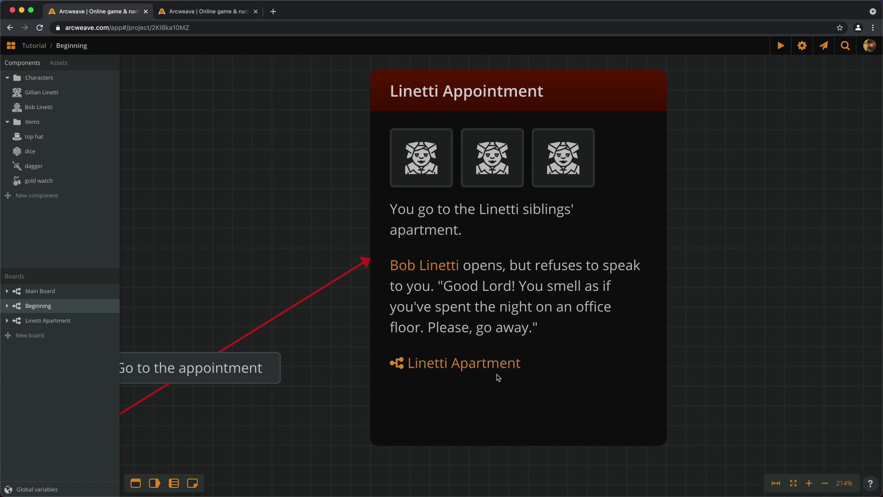